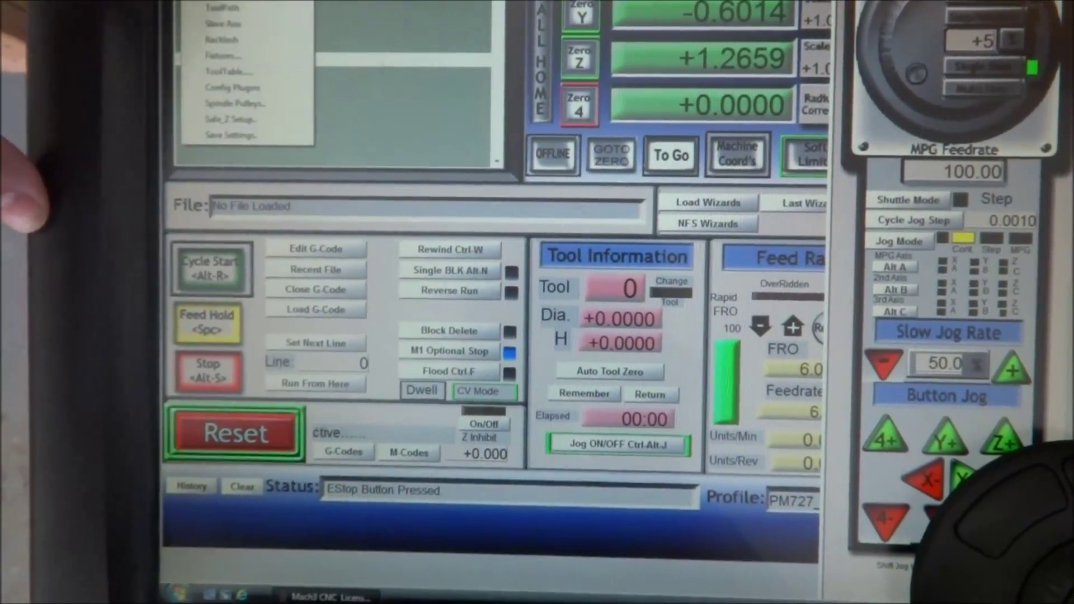
- Open Config > Config Plugins to reach the ShuttlePro plugin's settings
{"action": "key", "text": "Escape"}
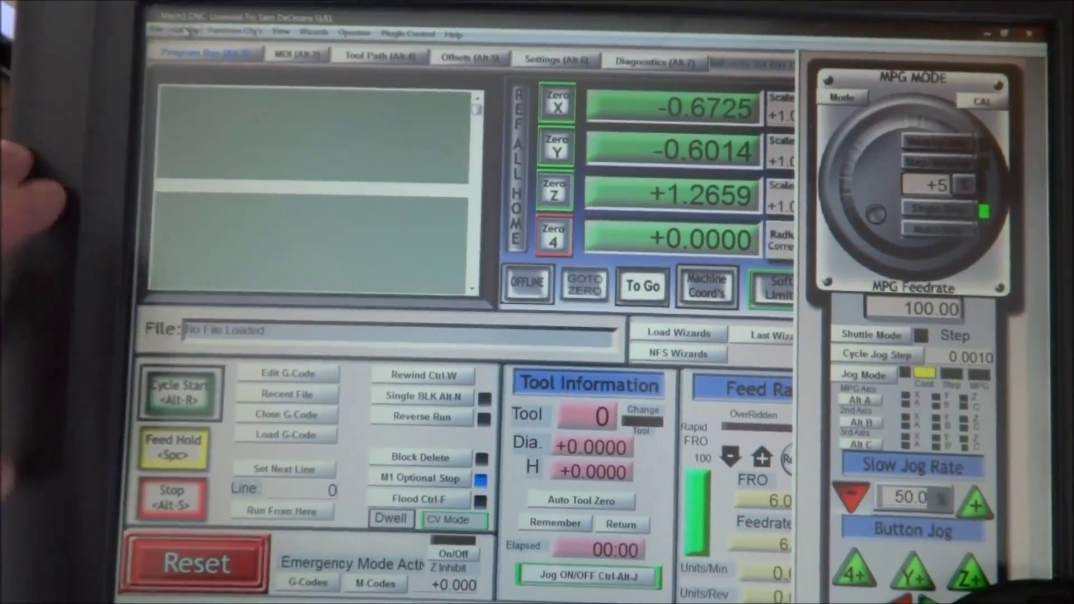
{"action": "left_click", "coordinate": [188, 31]}
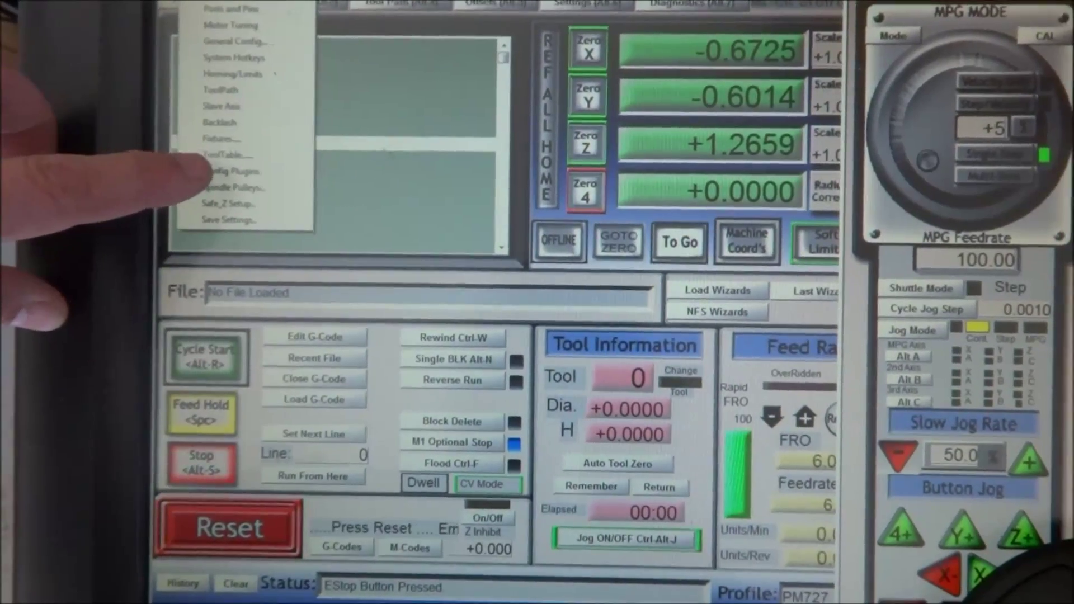
{"action": "left_click", "coordinate": [231, 170]}
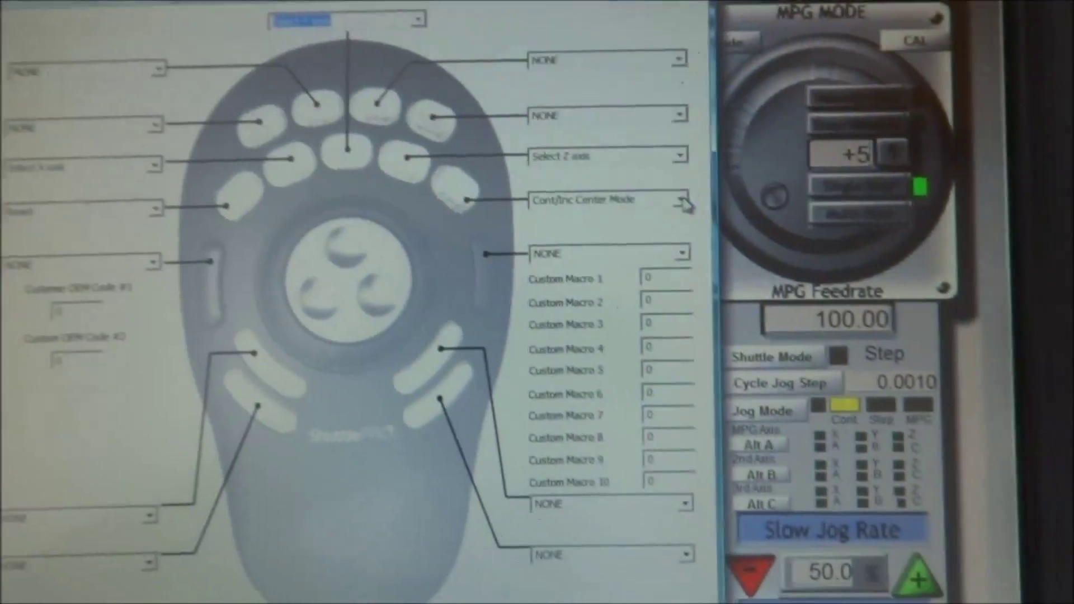
- Review the Cont/Inc button's function list, keep Cont/Inc Center Mode, and confirm with OK
{"action": "left_click", "coordinate": [686, 206]}
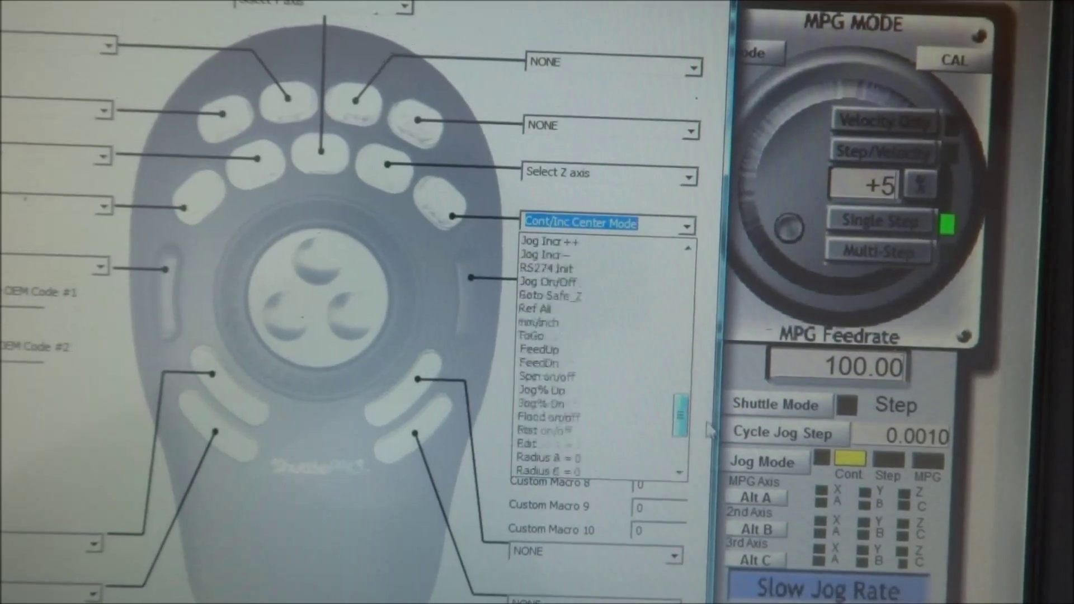
{"action": "scroll", "coordinate": [705, 466], "scroll_direction": "up", "scroll_amount": 1}
{"action": "scroll", "coordinate": [706, 467], "scroll_direction": "up", "scroll_amount": 1}
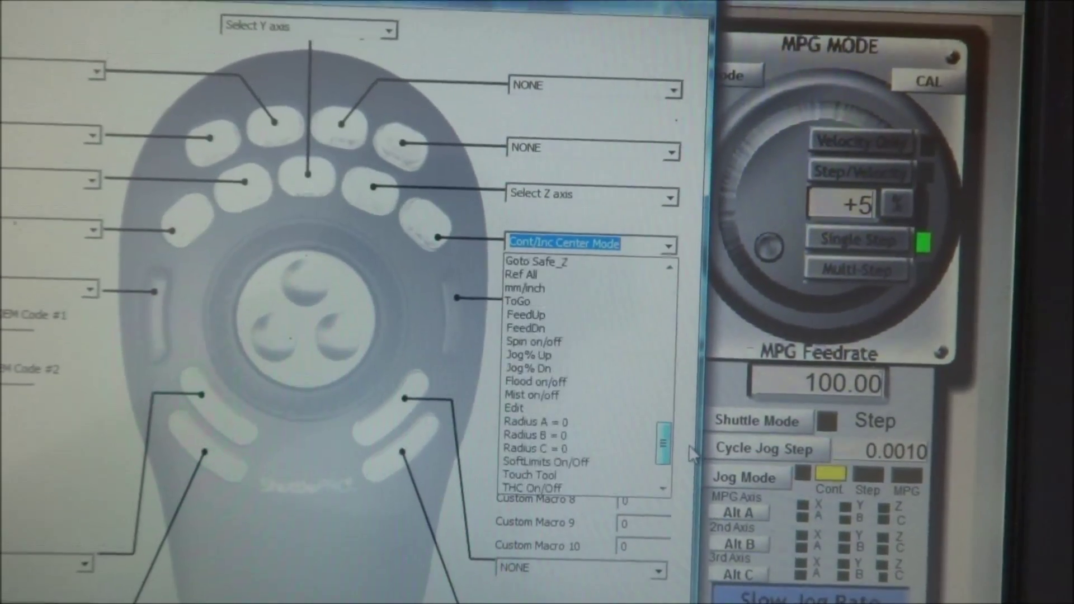
{"action": "scroll", "coordinate": [705, 467], "scroll_direction": "up", "scroll_amount": 2}
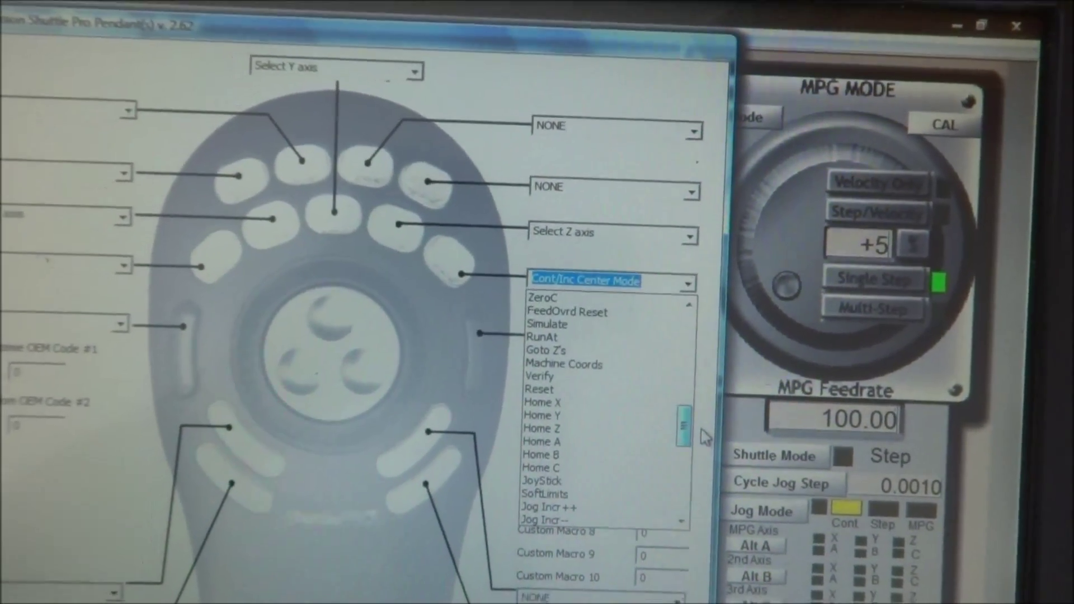
{"action": "scroll", "coordinate": [683, 420], "scroll_direction": "up", "scroll_amount": 5}
{"action": "scroll", "coordinate": [719, 426], "scroll_direction": "up", "scroll_amount": 1}
{"action": "scroll", "coordinate": [717, 421], "scroll_direction": "up", "scroll_amount": 1}
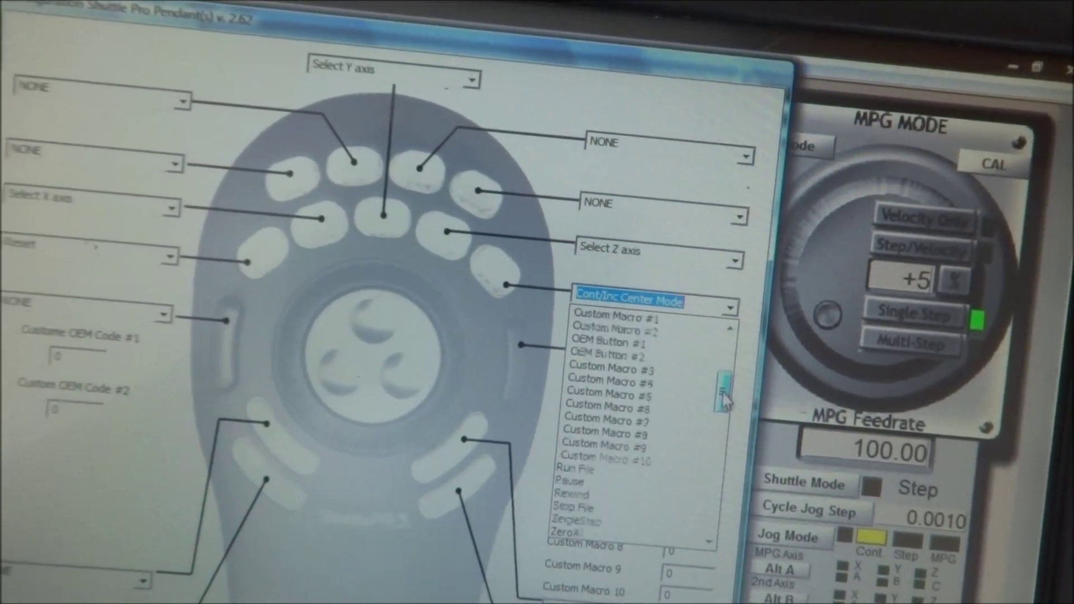
{"action": "scroll", "coordinate": [713, 417], "scroll_direction": "up", "scroll_amount": 1}
{"action": "scroll", "coordinate": [711, 414], "scroll_direction": "up", "scroll_amount": 3}
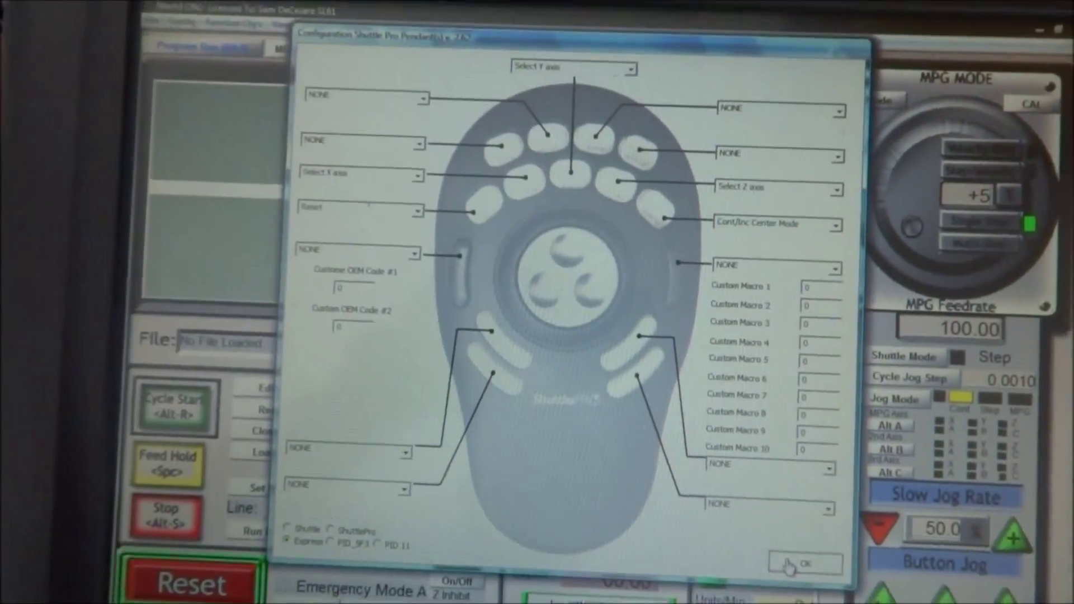
{"action": "left_click", "coordinate": [812, 526]}
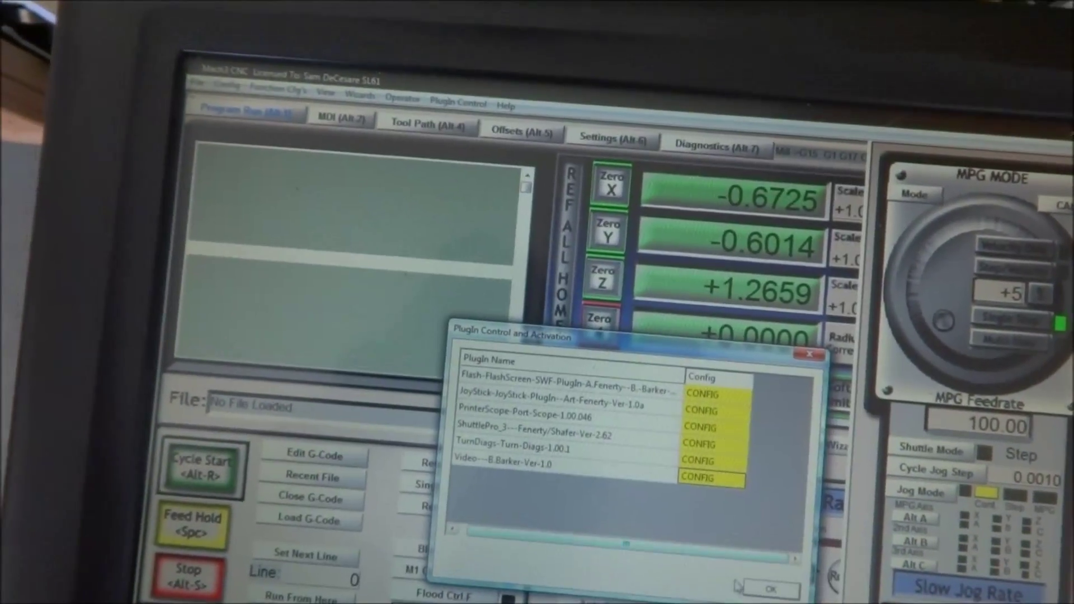